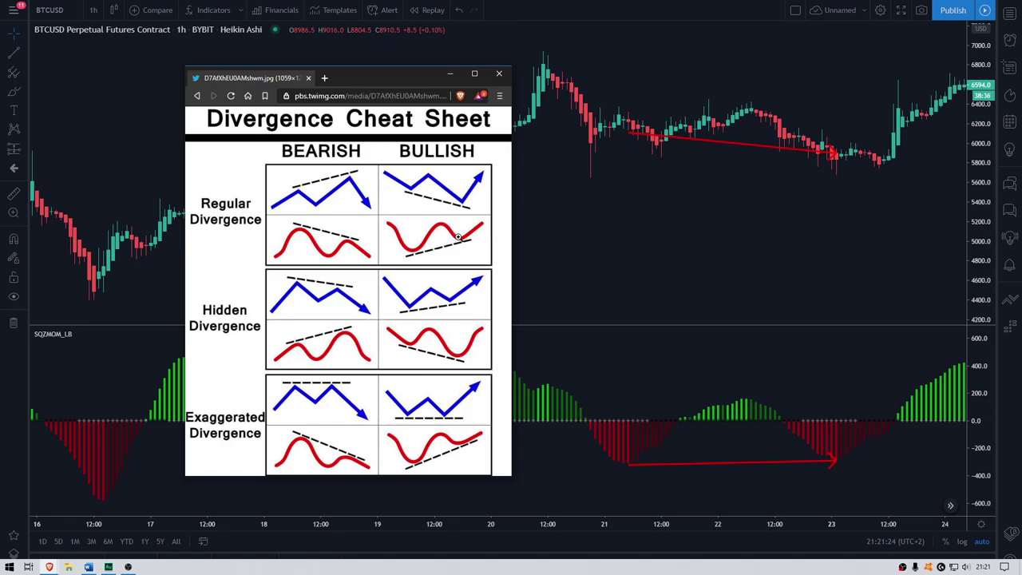
Step: Hide the divergence cheat sheet and pan the hourly chart to 19–27 March
{"action": "left_click", "coordinate": [449, 73]}
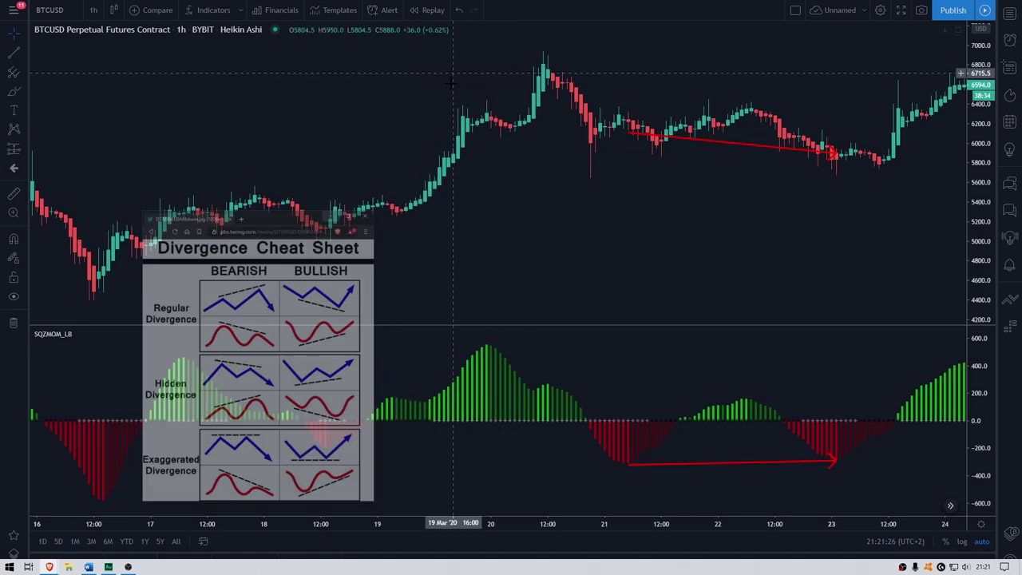
{"action": "left_click_drag", "start_coordinate": [496, 216], "coordinate": [376, 222]}
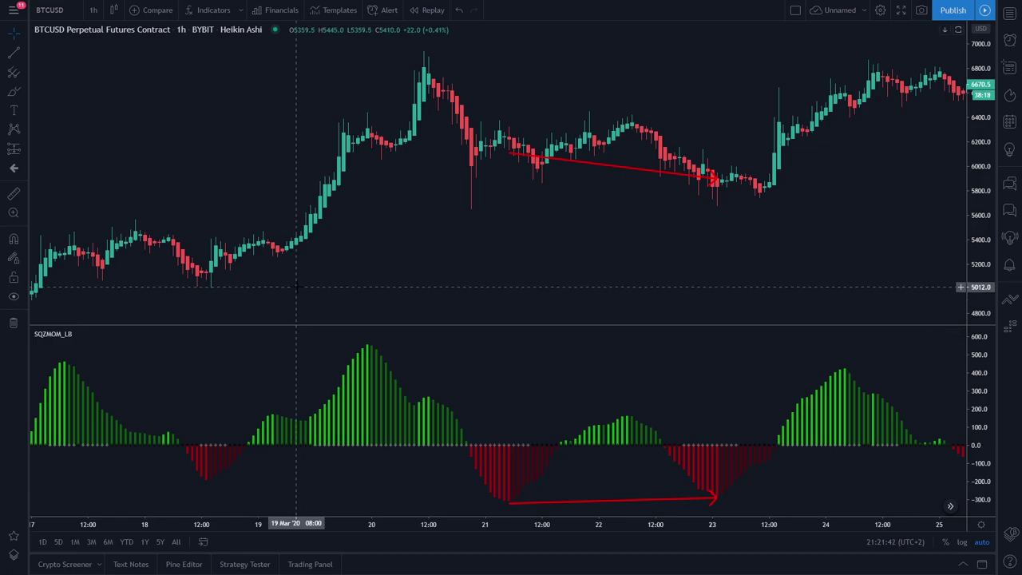
{"action": "scroll", "coordinate": [278, 285], "scroll_direction": "right", "scroll_amount": 2}
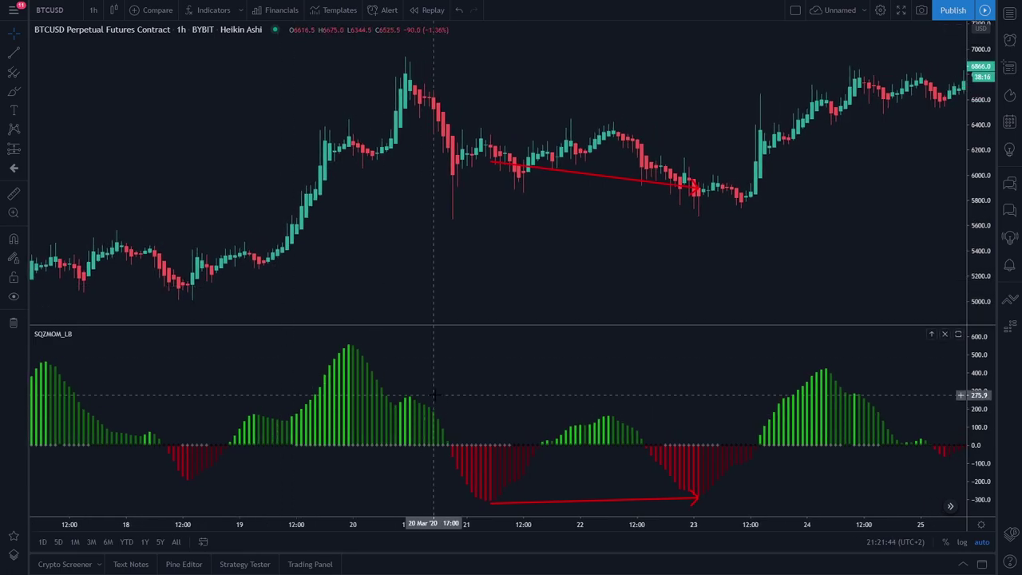
{"action": "left_click_drag", "start_coordinate": [435, 297], "coordinate": [385, 277]}
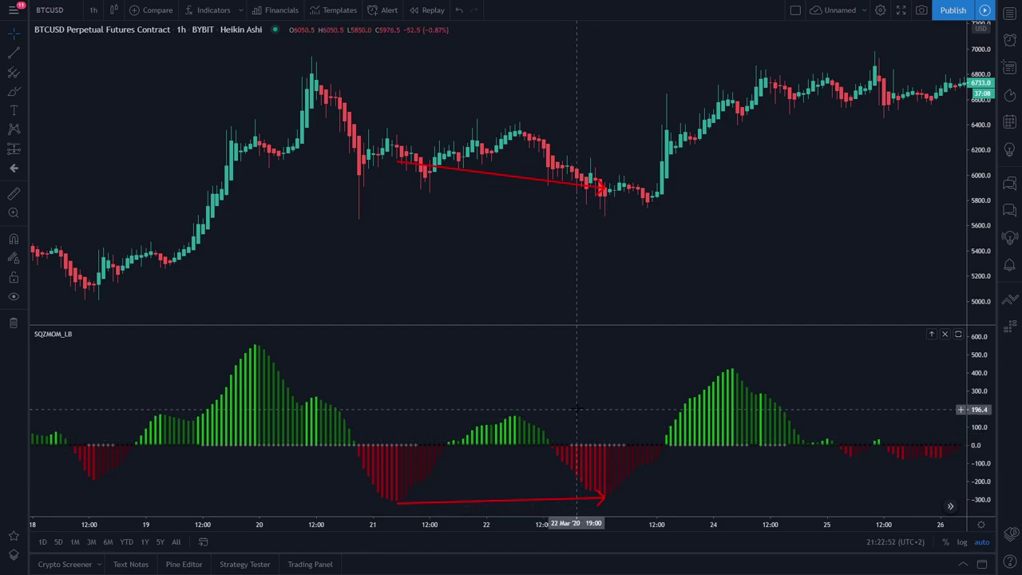
{"action": "left_click_drag", "start_coordinate": [685, 226], "coordinate": [575, 205]}
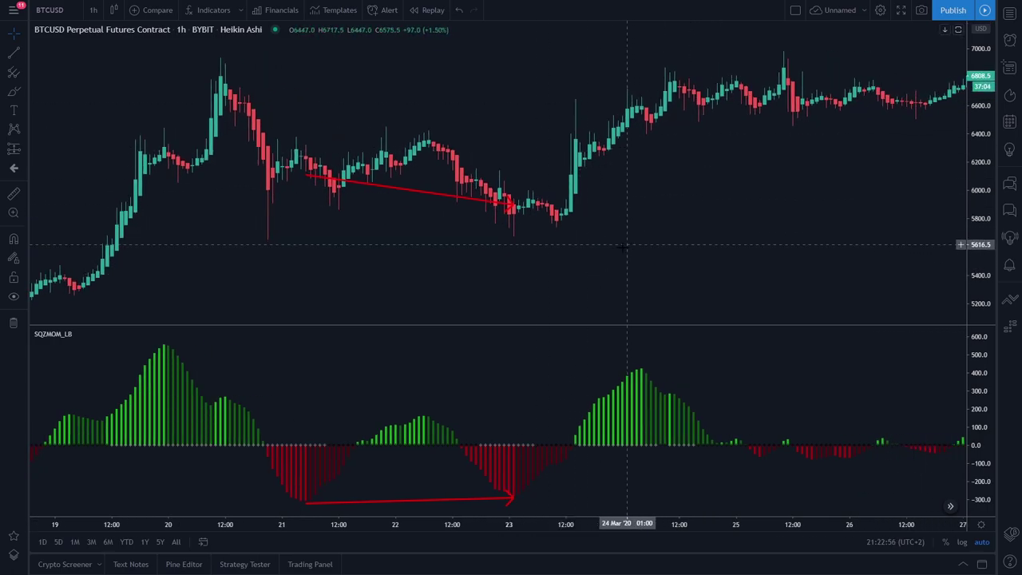
Step: Pan the hourly chart from late March through early April to 10–17 April
{"action": "scroll", "coordinate": [459, 246], "scroll_direction": "right", "scroll_amount": 5}
{"action": "left_click_drag", "start_coordinate": [639, 258], "coordinate": [307, 250]}
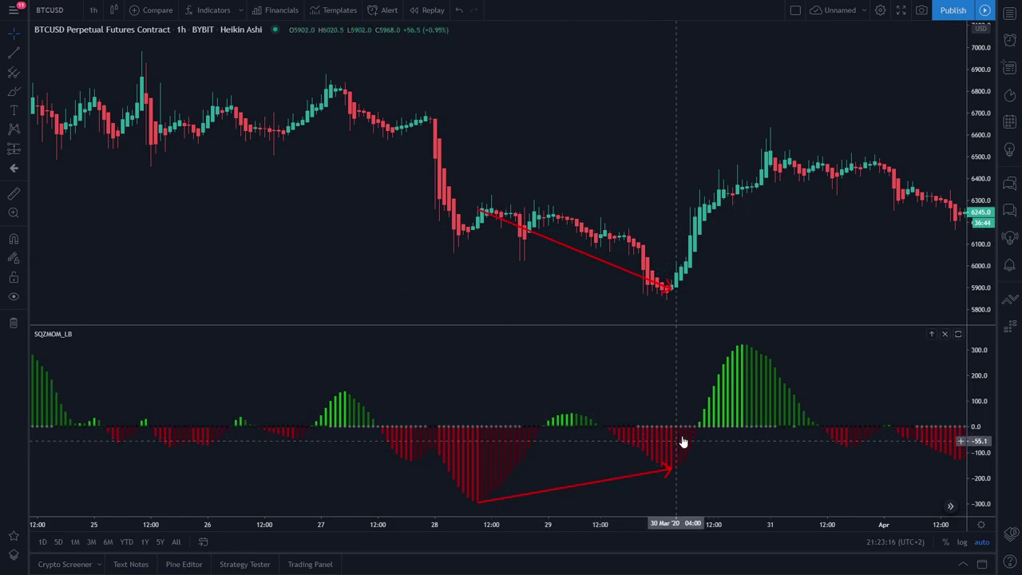
{"action": "left_click_drag", "start_coordinate": [531, 278], "coordinate": [438, 279]}
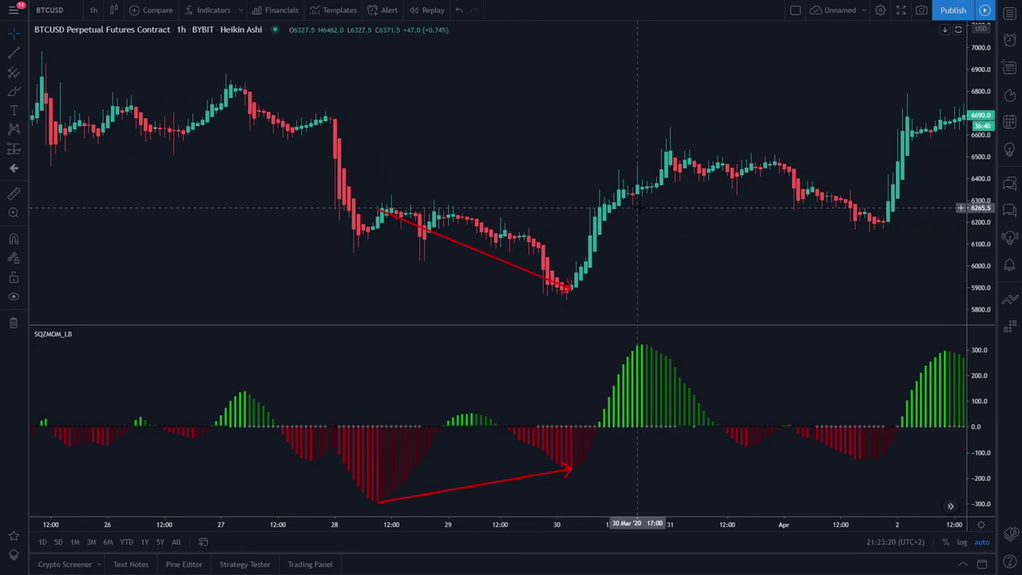
{"action": "left_click_drag", "start_coordinate": [623, 237], "coordinate": [111, 230]}
{"action": "left_click_drag", "start_coordinate": [562, 240], "coordinate": [258, 231]}
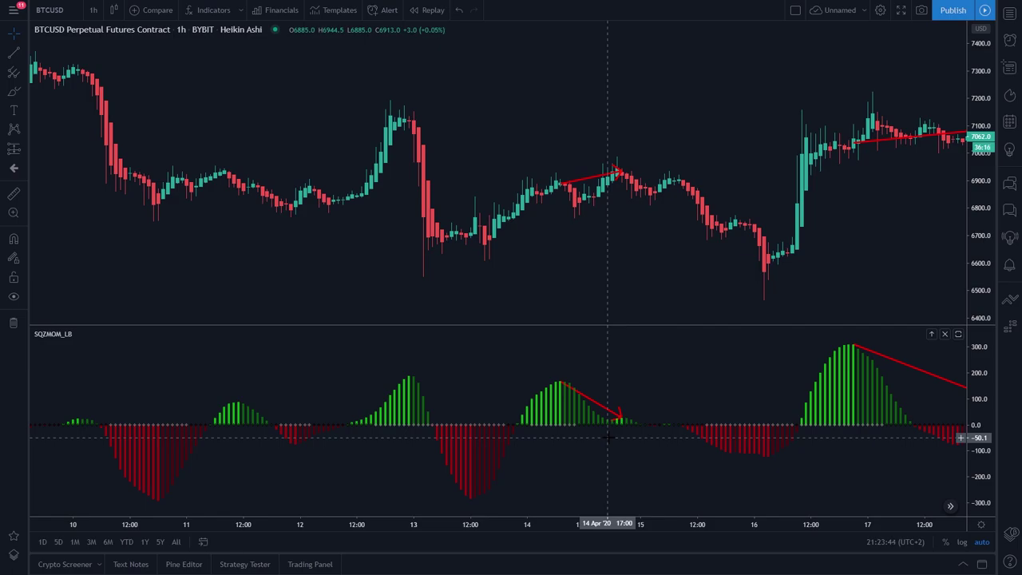
Step: Pan the hourly chart forward through mid-April to around 21 April
{"action": "left_click_drag", "start_coordinate": [612, 442], "coordinate": [543, 162]}
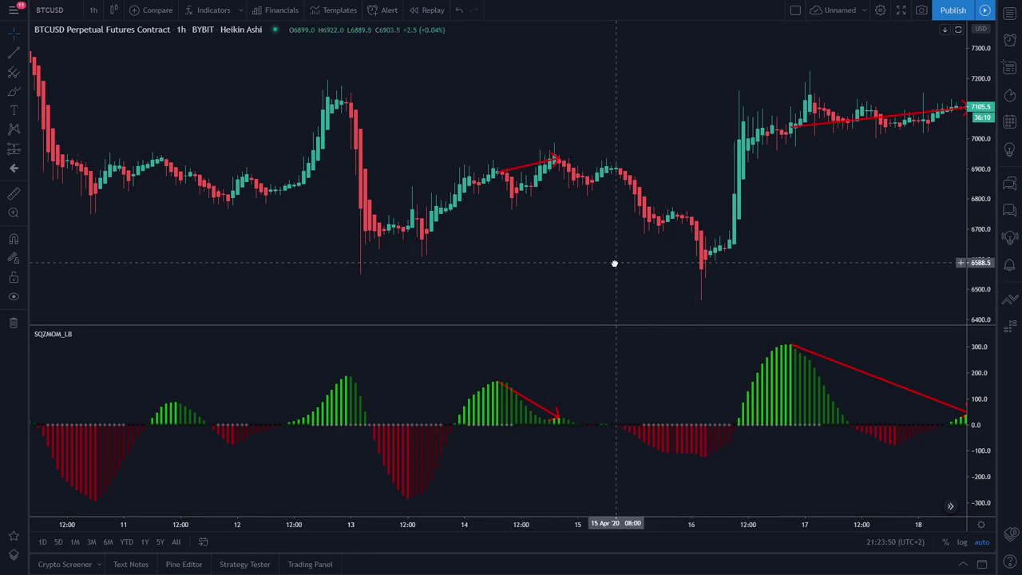
{"action": "scroll", "coordinate": [626, 272], "scroll_direction": "right", "scroll_amount": 5}
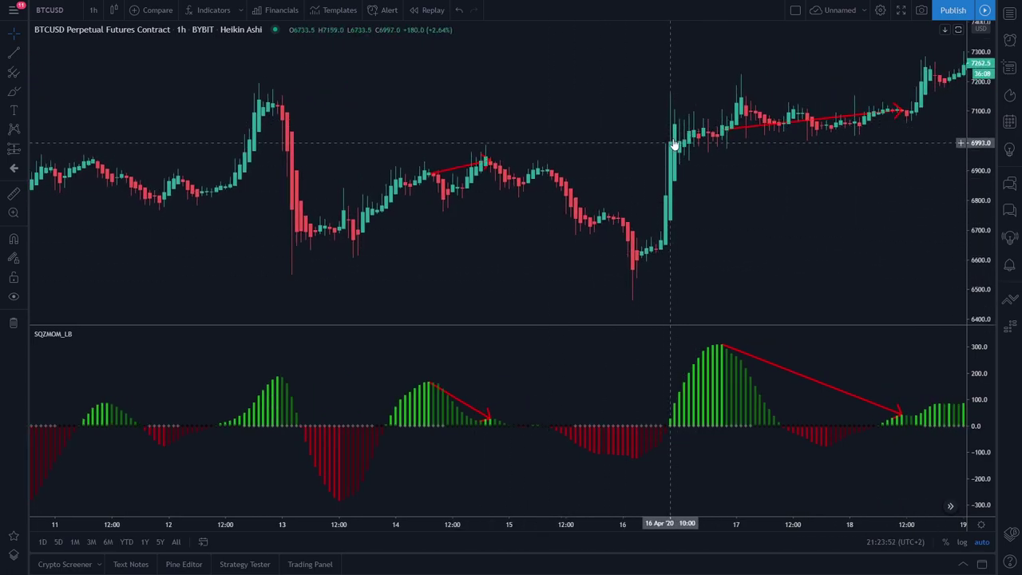
{"action": "scroll", "coordinate": [630, 172], "scroll_direction": "right", "scroll_amount": 2}
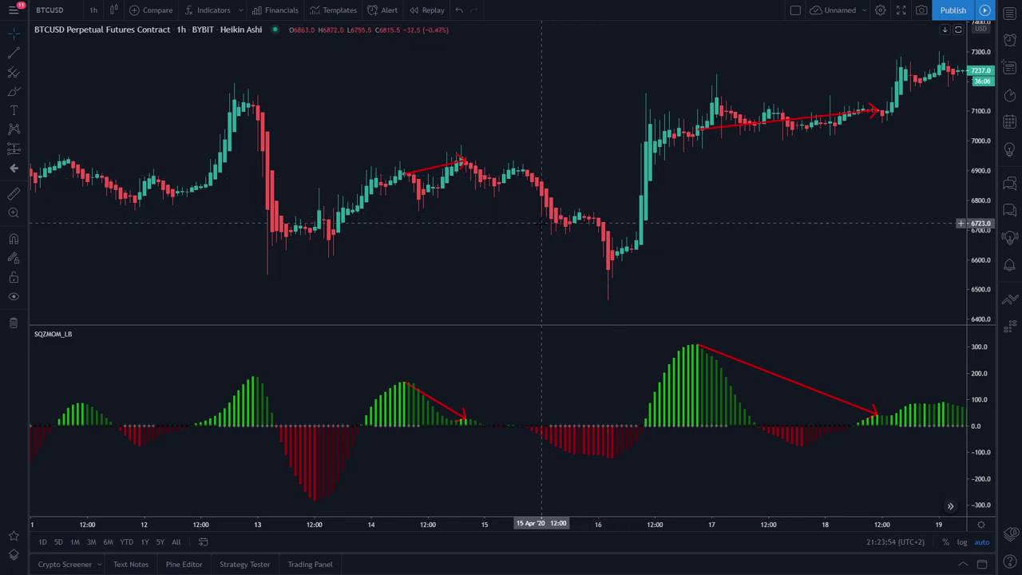
{"action": "scroll", "coordinate": [537, 256], "scroll_direction": "left", "scroll_amount": 2}
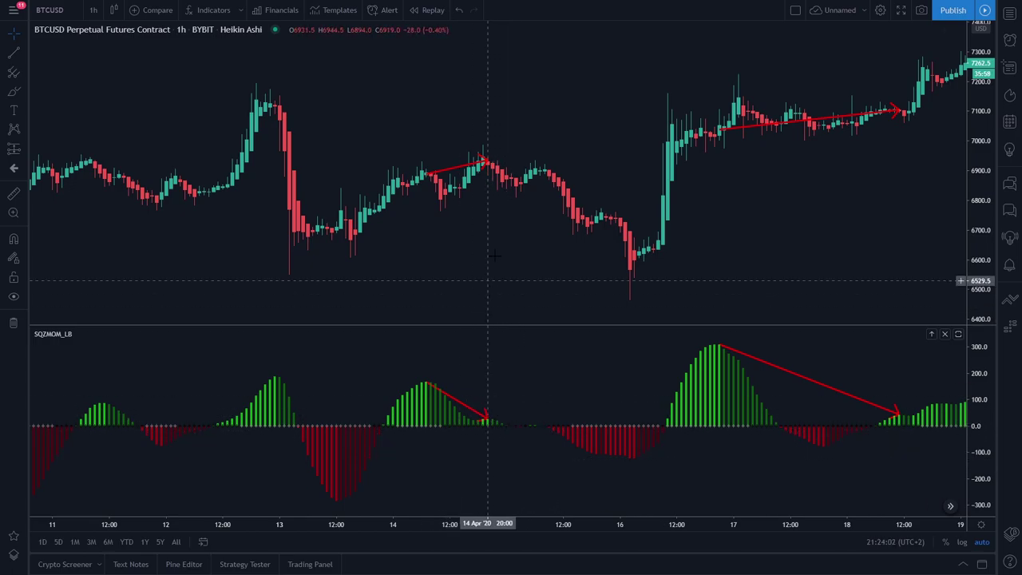
{"action": "left_click_drag", "start_coordinate": [569, 268], "coordinate": [539, 265]}
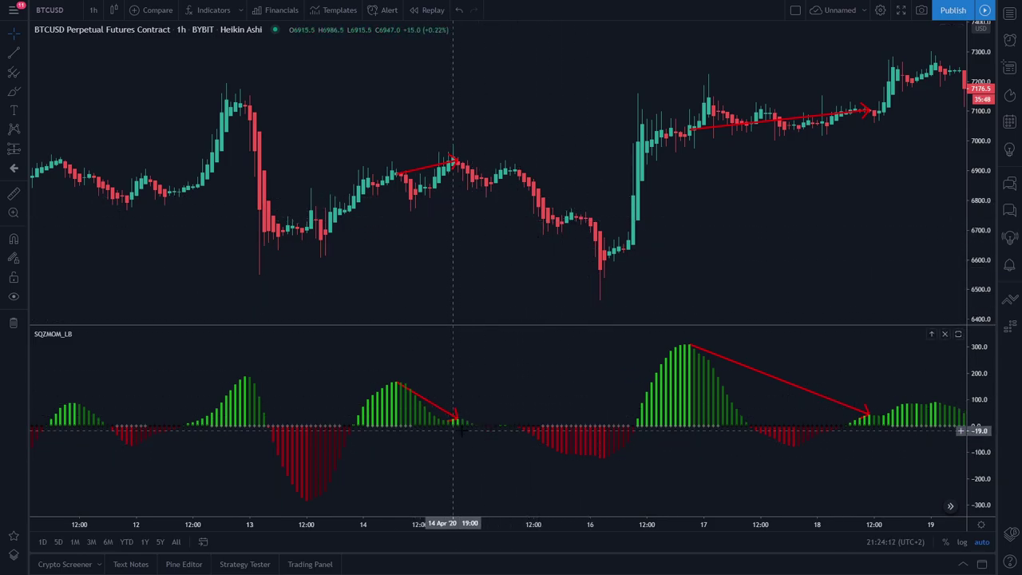
{"action": "scroll", "coordinate": [466, 285], "scroll_direction": "right", "scroll_amount": 2}
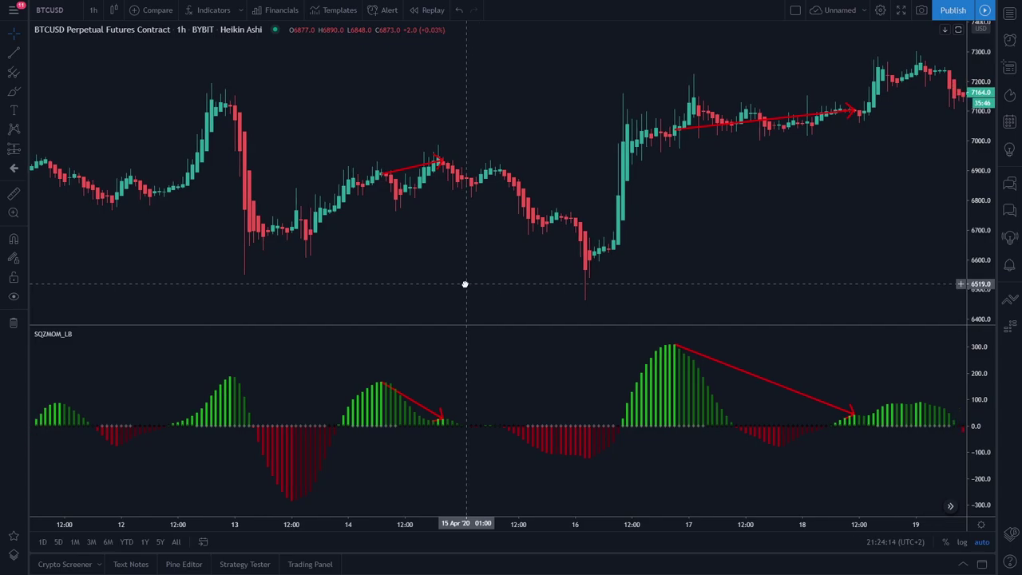
{"action": "left_click_drag", "start_coordinate": [467, 289], "coordinate": [357, 298]}
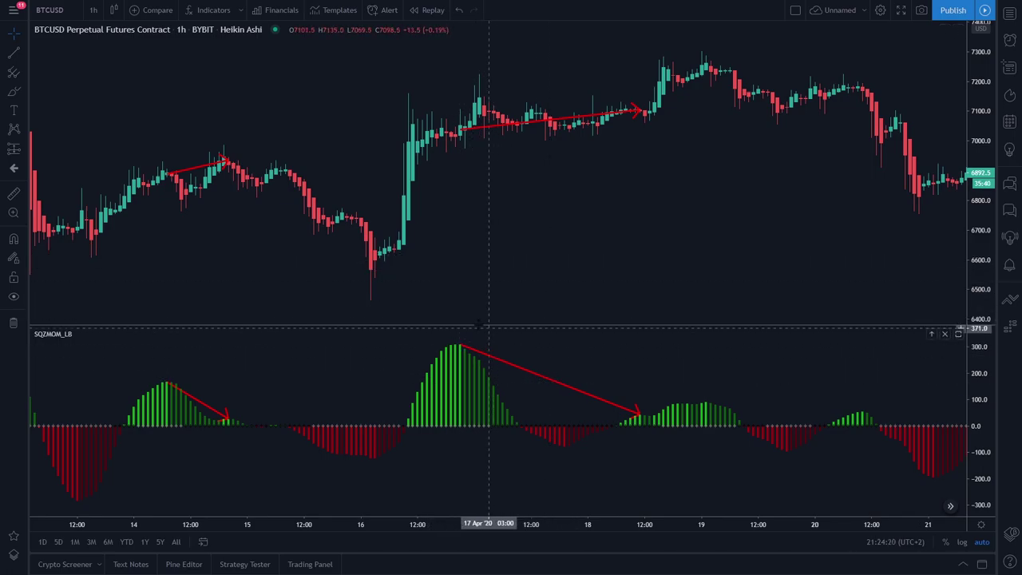
{"action": "left_click_drag", "start_coordinate": [563, 295], "coordinate": [514, 290]}
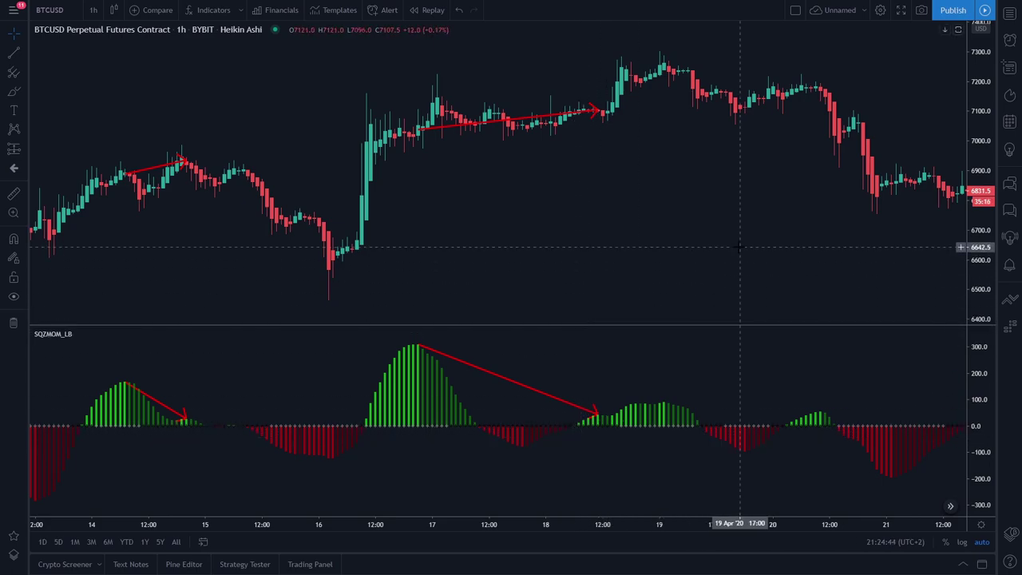
Step: Continue through late April and early May until 9–16 May is visible
{"action": "left_click_drag", "start_coordinate": [735, 244], "coordinate": [411, 258]}
{"action": "left_click_drag", "start_coordinate": [596, 255], "coordinate": [305, 262]}
{"action": "left_click_drag", "start_coordinate": [764, 276], "coordinate": [243, 283]}
{"action": "left_click_drag", "start_coordinate": [567, 287], "coordinate": [336, 297]}
{"action": "left_click_drag", "start_coordinate": [656, 291], "coordinate": [301, 306]}
{"action": "left_click_drag", "start_coordinate": [814, 307], "coordinate": [408, 299]}
{"action": "left_click_drag", "start_coordinate": [666, 296], "coordinate": [353, 293]}
{"action": "left_click_drag", "start_coordinate": [724, 282], "coordinate": [598, 276]}
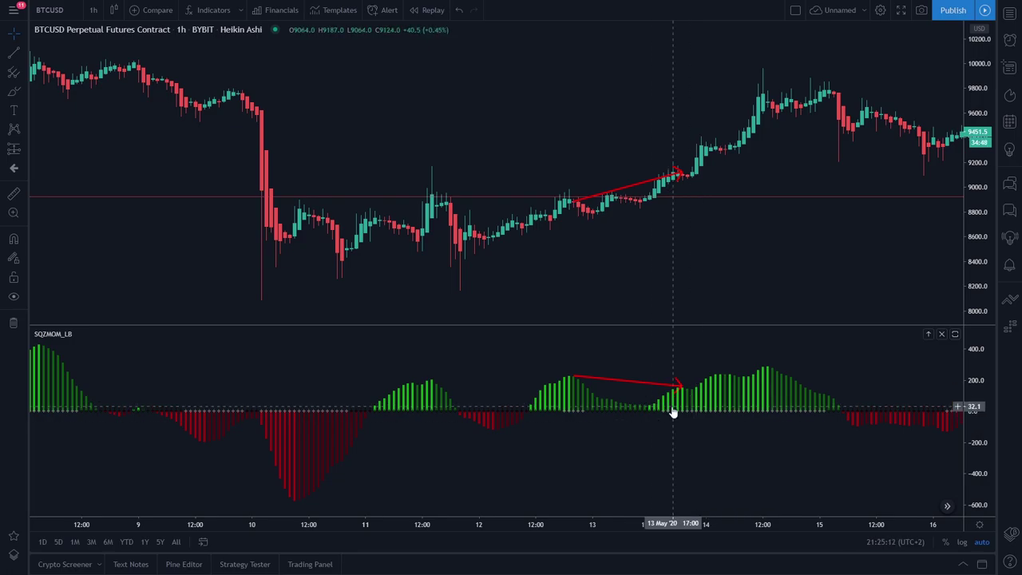
Step: Nudge the hourly chart forward so its time axis spans 11–18 May
{"action": "left_click_drag", "start_coordinate": [708, 285], "coordinate": [633, 273]}
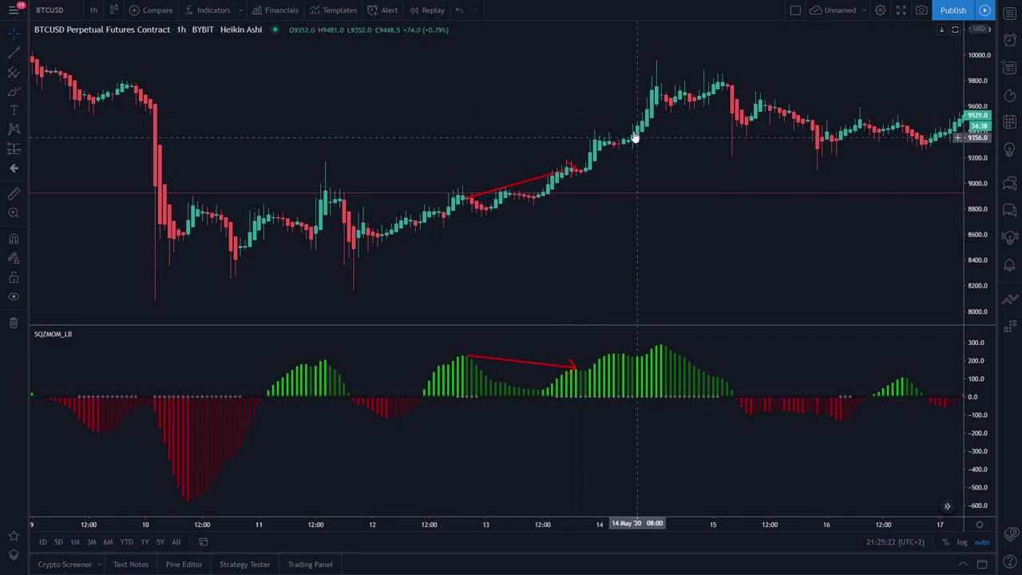
{"action": "left_click_drag", "start_coordinate": [602, 194], "coordinate": [573, 221]}
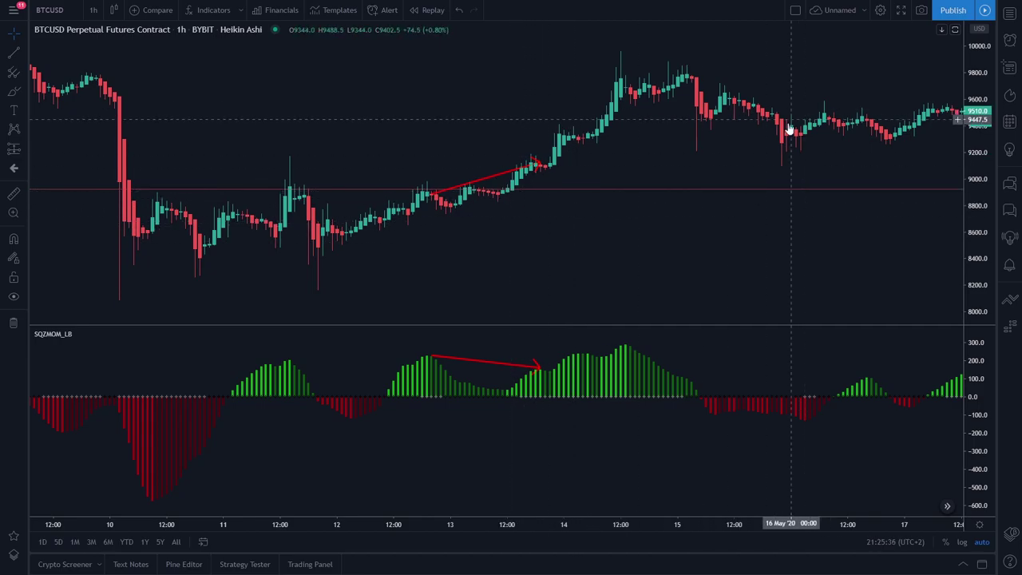
{"action": "left_click_drag", "start_coordinate": [653, 248], "coordinate": [502, 244]}
{"action": "left_click_drag", "start_coordinate": [500, 244], "coordinate": [458, 275]}
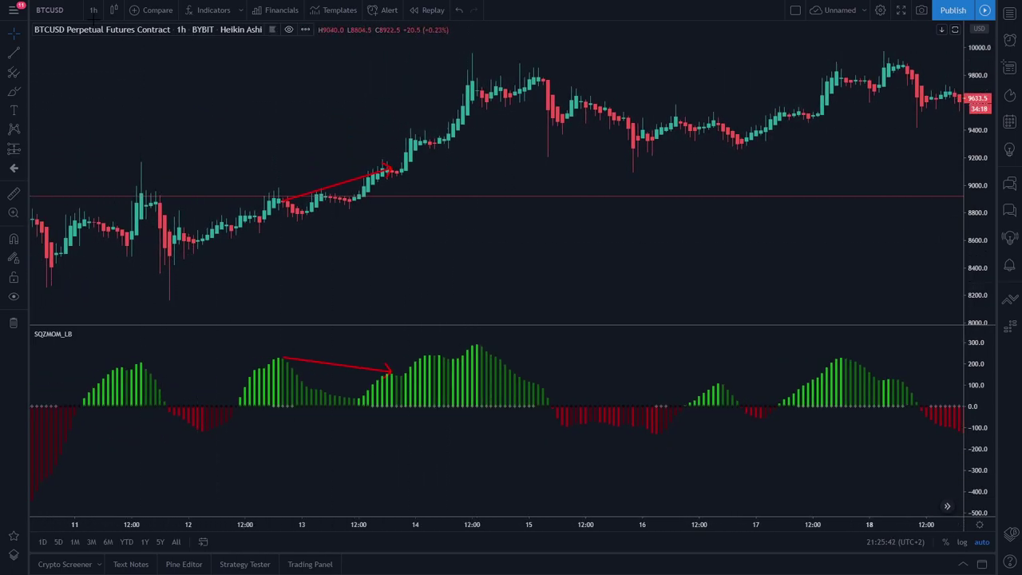
Step: Switch the BTCUSD chart to the 5-minute timeframe
{"action": "left_click", "coordinate": [93, 10]}
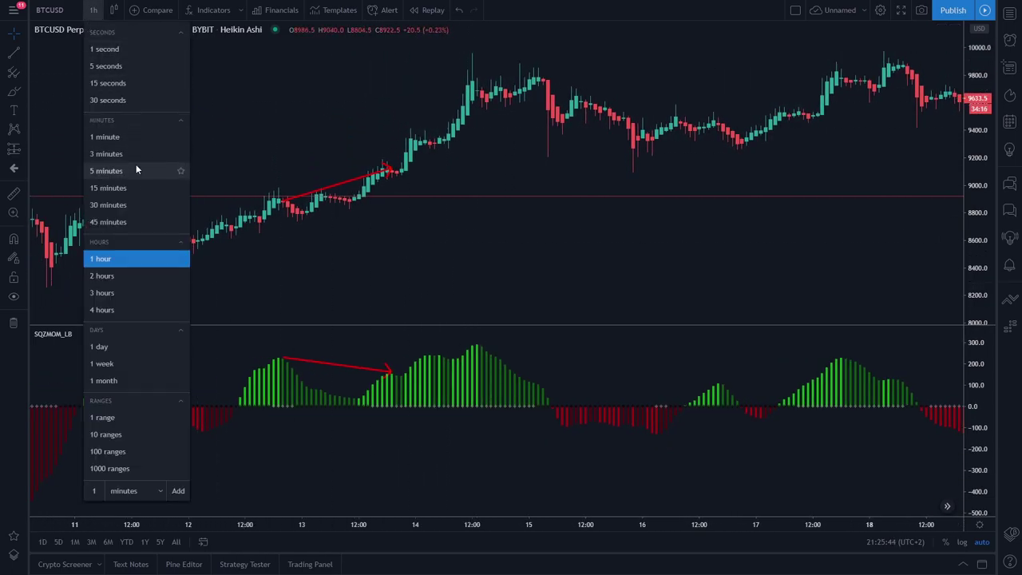
{"action": "left_click", "coordinate": [136, 169]}
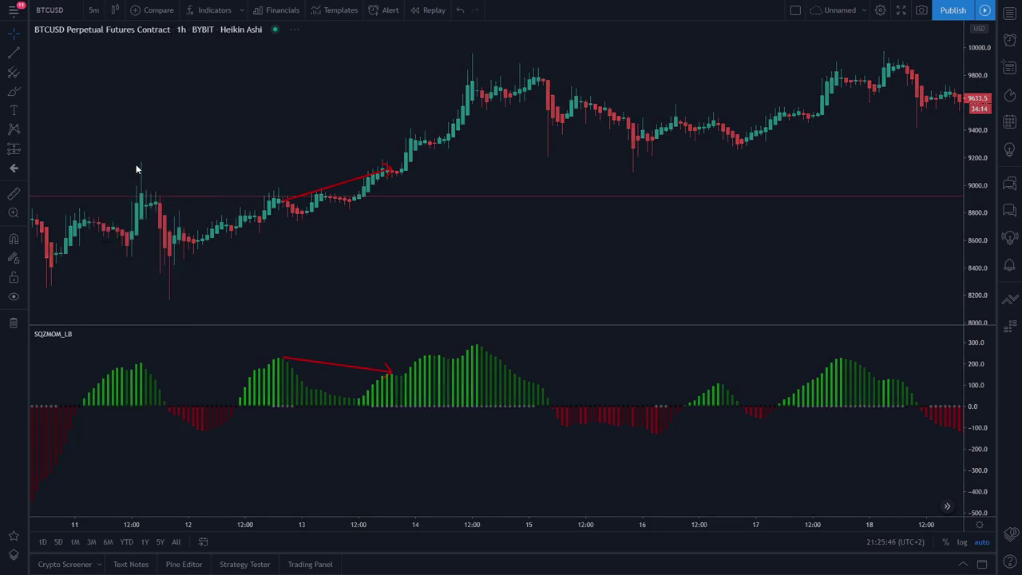
{"action": "left_click_drag", "start_coordinate": [657, 219], "coordinate": [590, 219]}
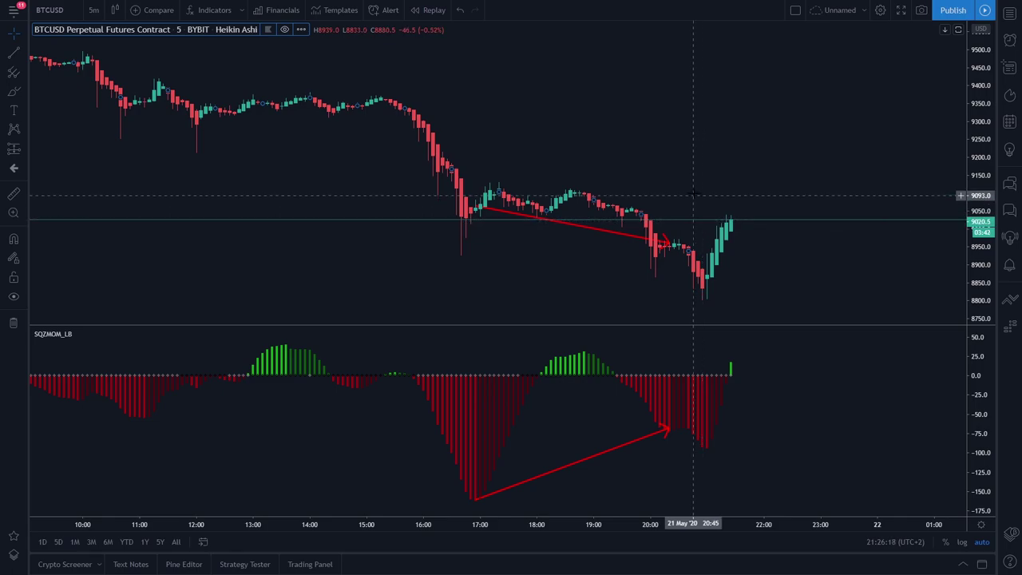
Step: Pan the 5-minute chart back to the evening of 20 May
{"action": "left_click_drag", "start_coordinate": [697, 214], "coordinate": [673, 187]}
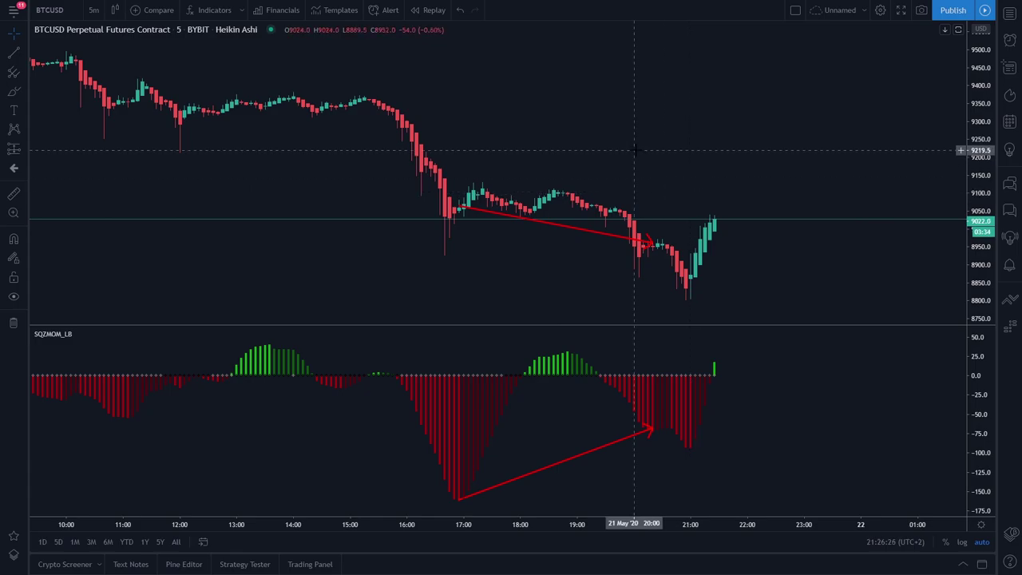
{"action": "left_click_drag", "start_coordinate": [303, 187], "coordinate": [863, 180]}
{"action": "left_click_drag", "start_coordinate": [359, 196], "coordinate": [616, 210]}
{"action": "left_click_drag", "start_coordinate": [424, 213], "coordinate": [606, 217]}
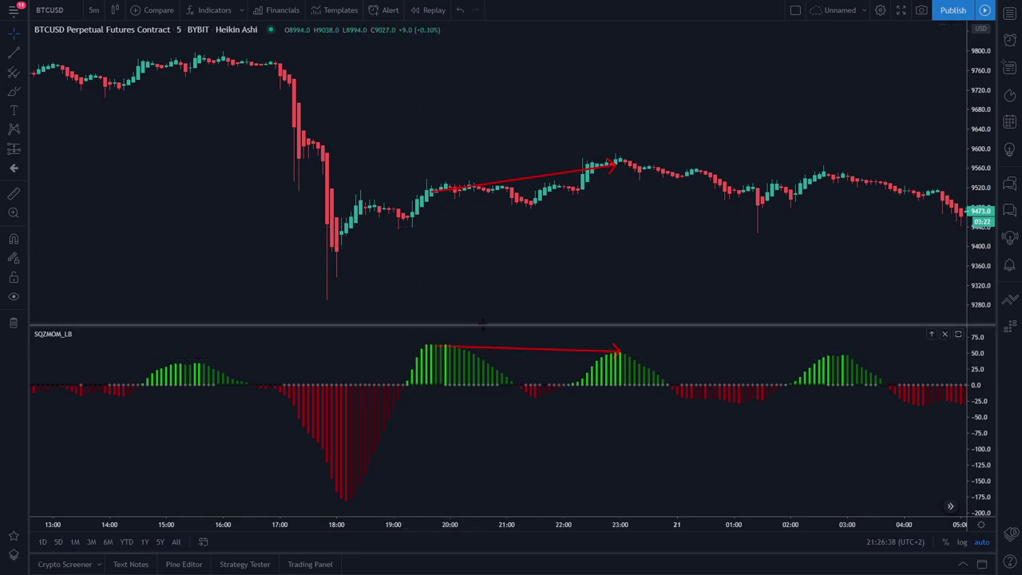
Step: Adjust the 5-minute chart's view, then bring up Indicators & Strategies with its search field active
{"action": "left_click_drag", "start_coordinate": [611, 266], "coordinate": [520, 266]}
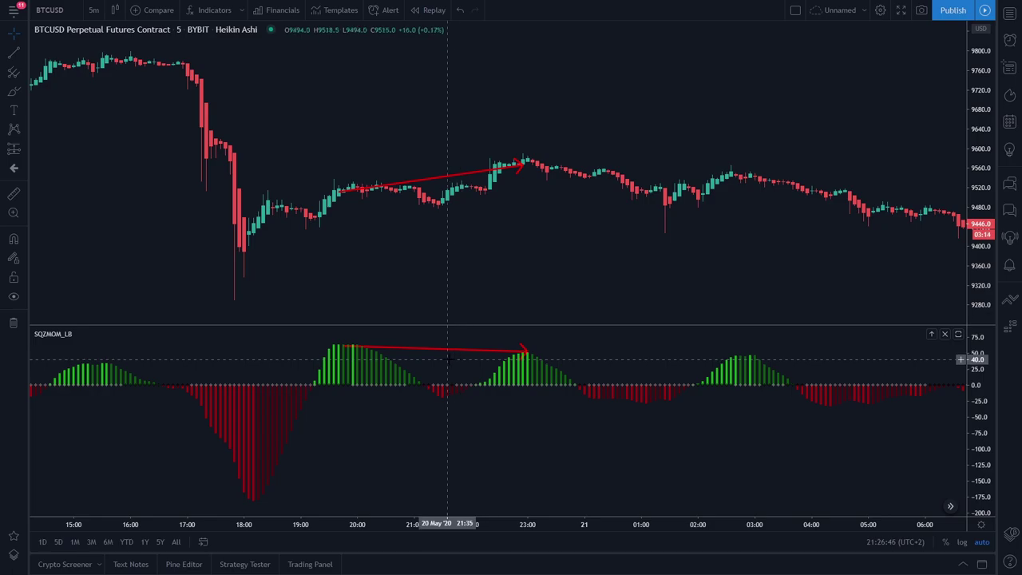
{"action": "left_click_drag", "start_coordinate": [725, 229], "coordinate": [878, 273]}
{"action": "left_click_drag", "start_coordinate": [315, 264], "coordinate": [122, 264]}
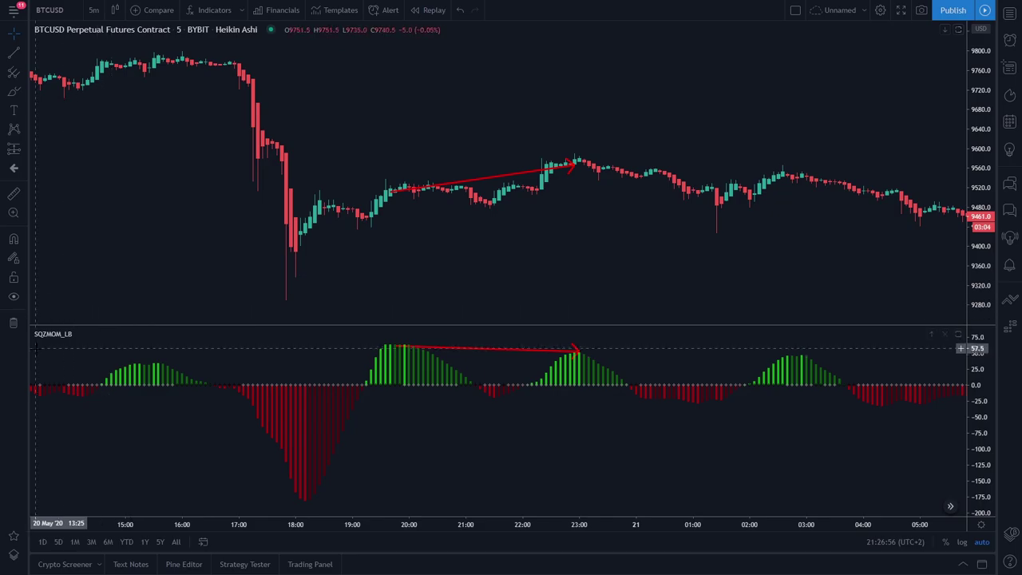
{"action": "left_click", "coordinate": [212, 10]}
{"action": "left_click", "coordinate": [380, 173]}
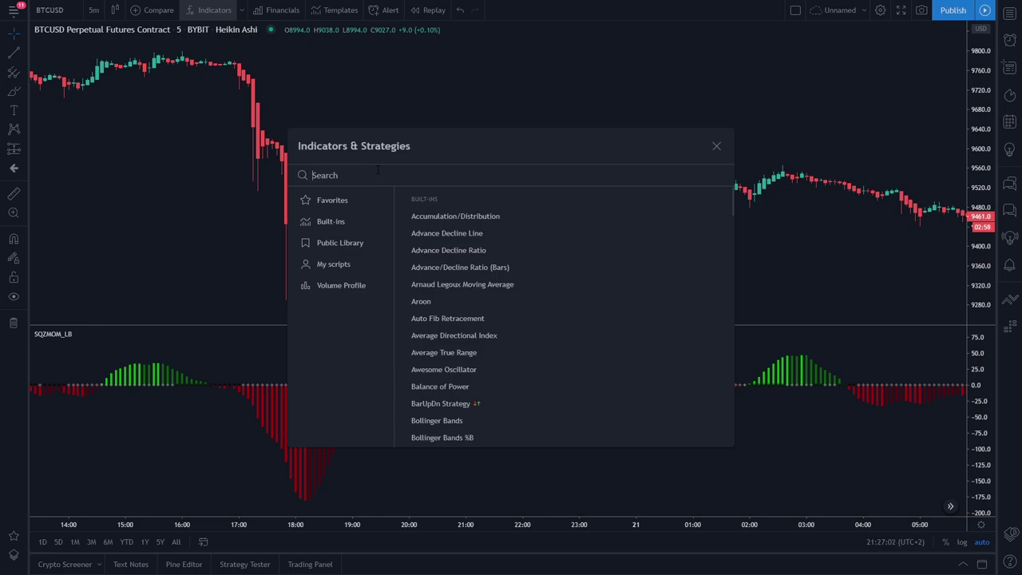
Step: Search 'squeeze momentum divergence' and add the Squeeze Momentum Divergences indicator
{"action": "type", "text": "squ"}
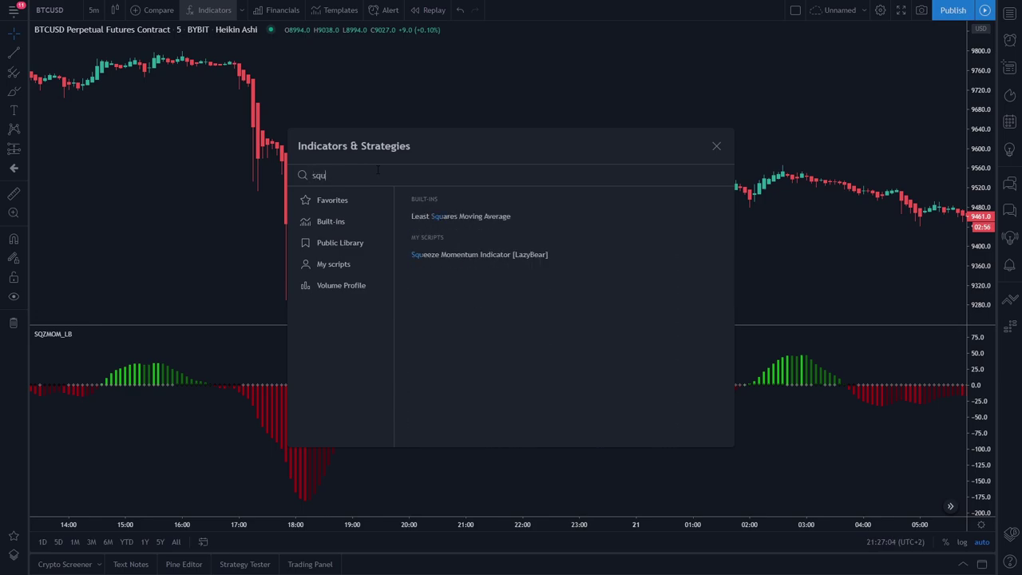
{"action": "type", "text": "eeze momentum divergens"}
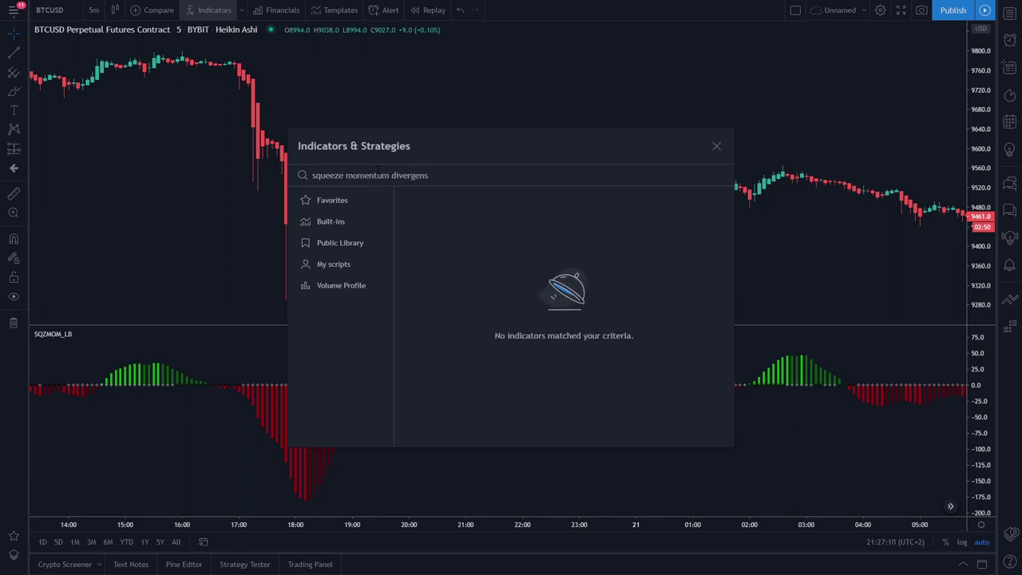
{"action": "key", "text": "BackSpace"}
{"action": "type", "text": "n"}
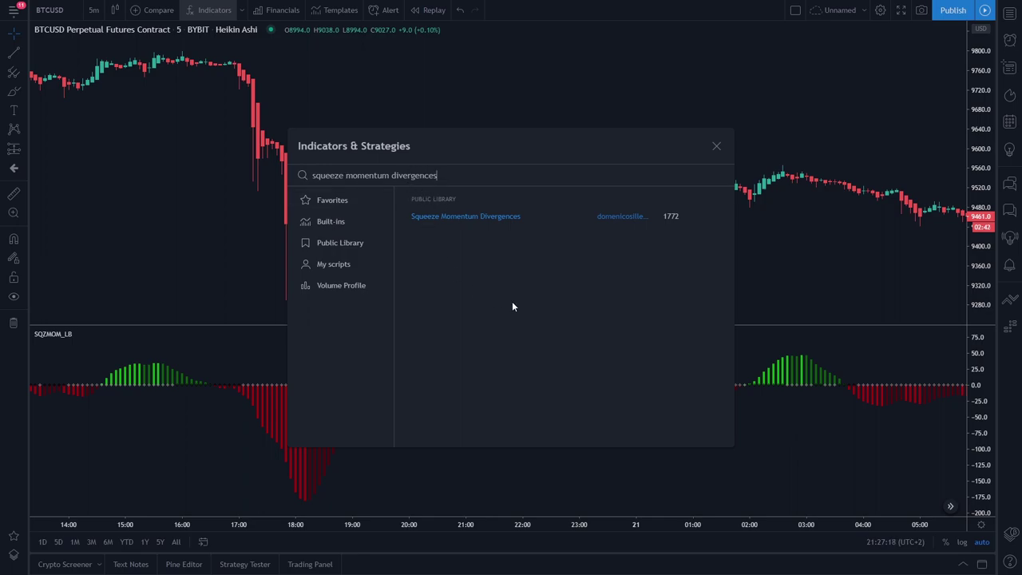
{"action": "left_click", "coordinate": [515, 216]}
Step: Close the search and remove the old SQZMOM_LB pane from the chart
{"action": "left_click", "coordinate": [716, 146]}
{"action": "mouse_move", "coordinate": [61, 250]}
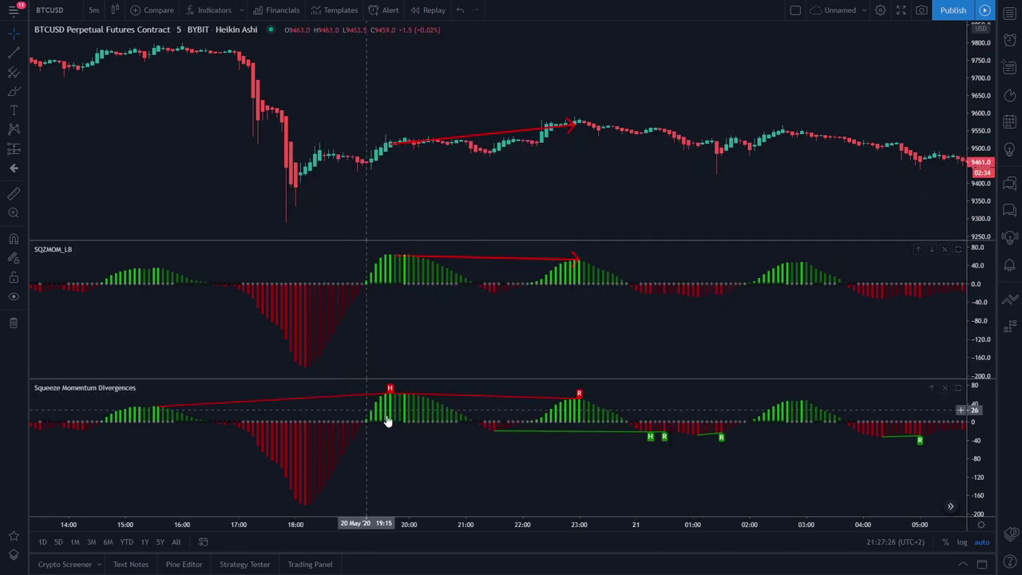
{"action": "left_click", "coordinate": [131, 249]}
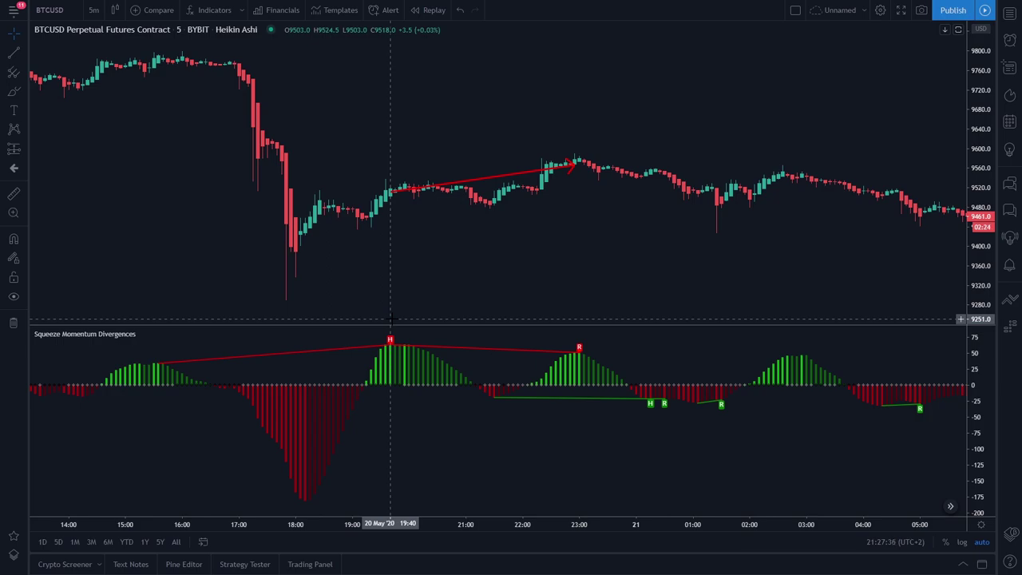
Step: Untick Hidden Bear and Hidden Bull Divergence Label in the indicator's settings and apply
{"action": "mouse_move", "coordinate": [136, 337]}
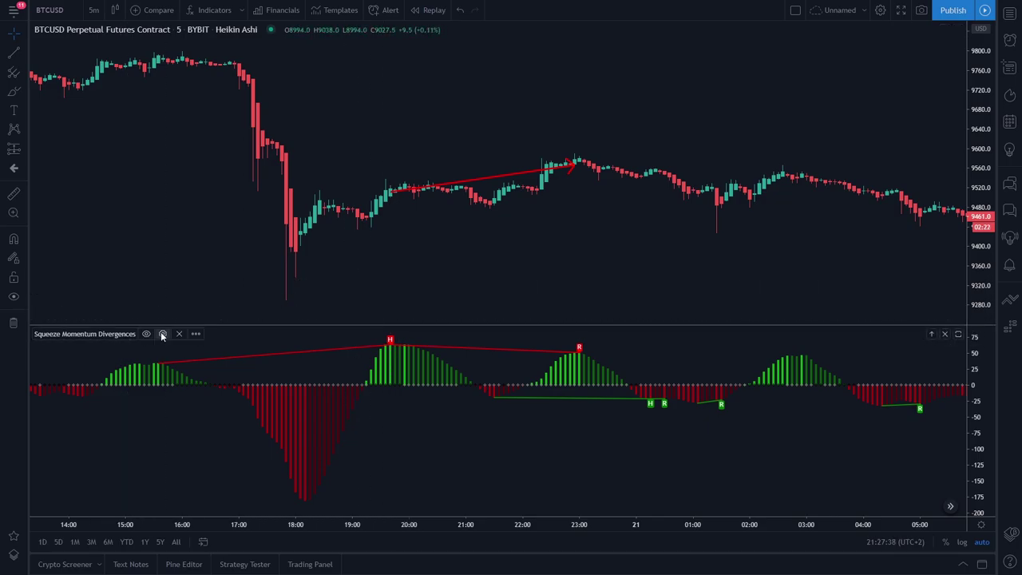
{"action": "left_click", "coordinate": [162, 334]}
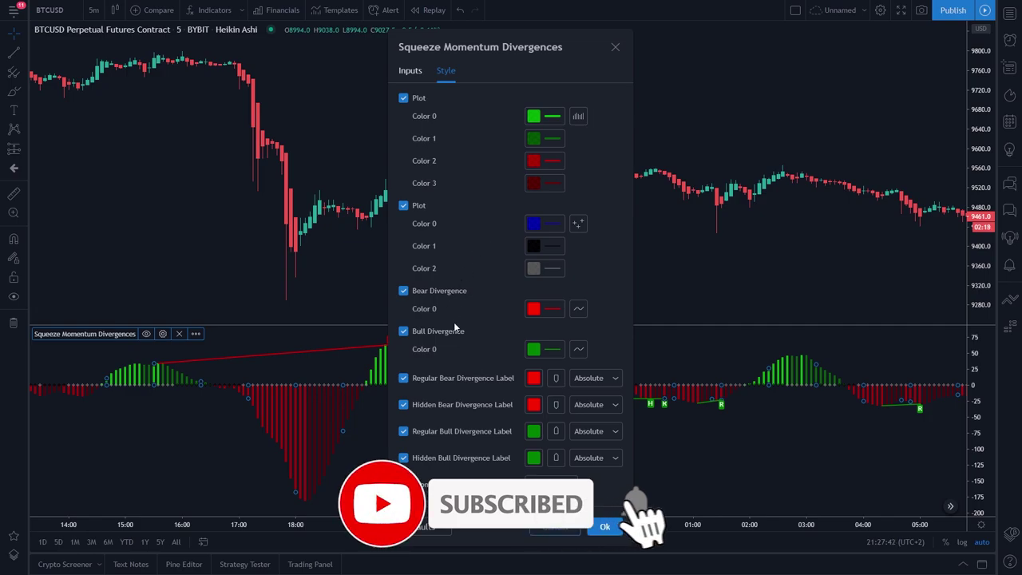
{"action": "left_click", "coordinate": [453, 403]}
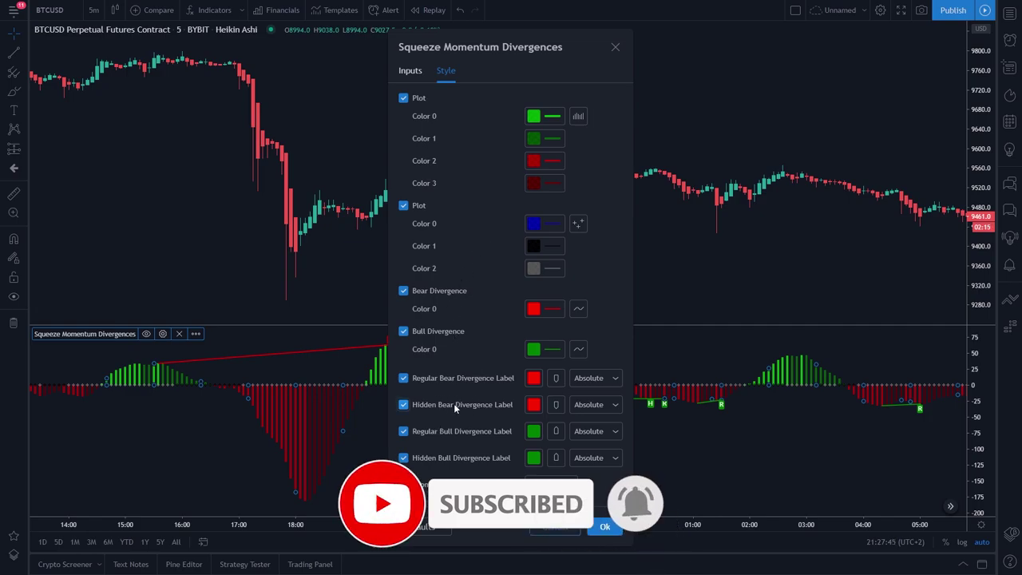
{"action": "left_click", "coordinate": [455, 459]}
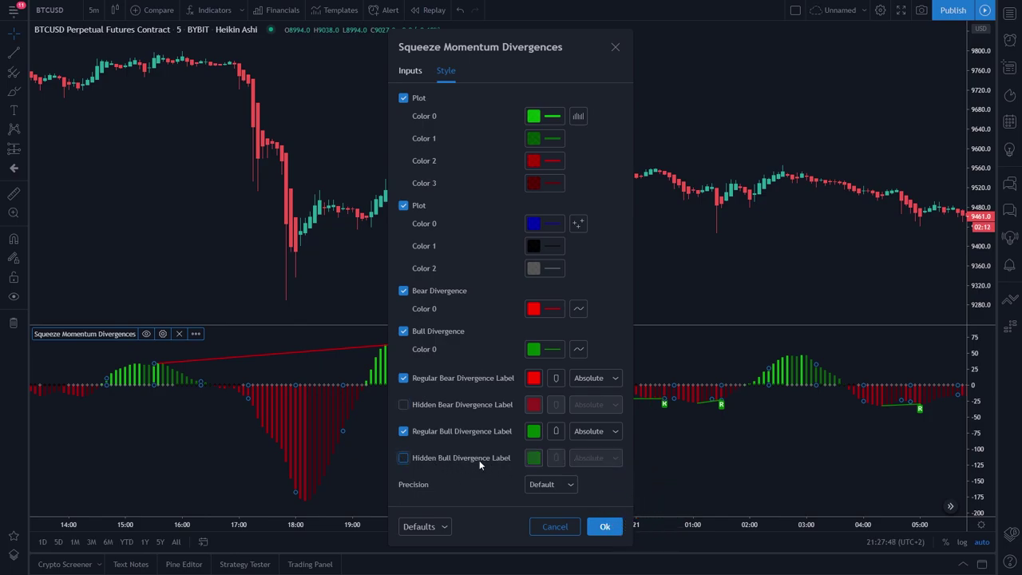
{"action": "left_click", "coordinate": [607, 526]}
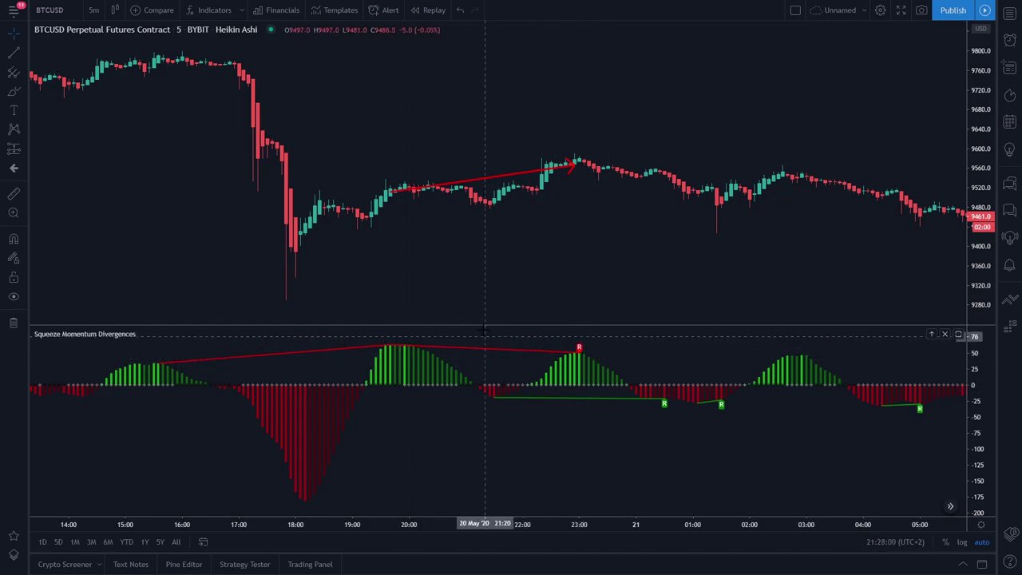
{"action": "scroll", "coordinate": [524, 283], "scroll_direction": "right", "scroll_amount": 2}
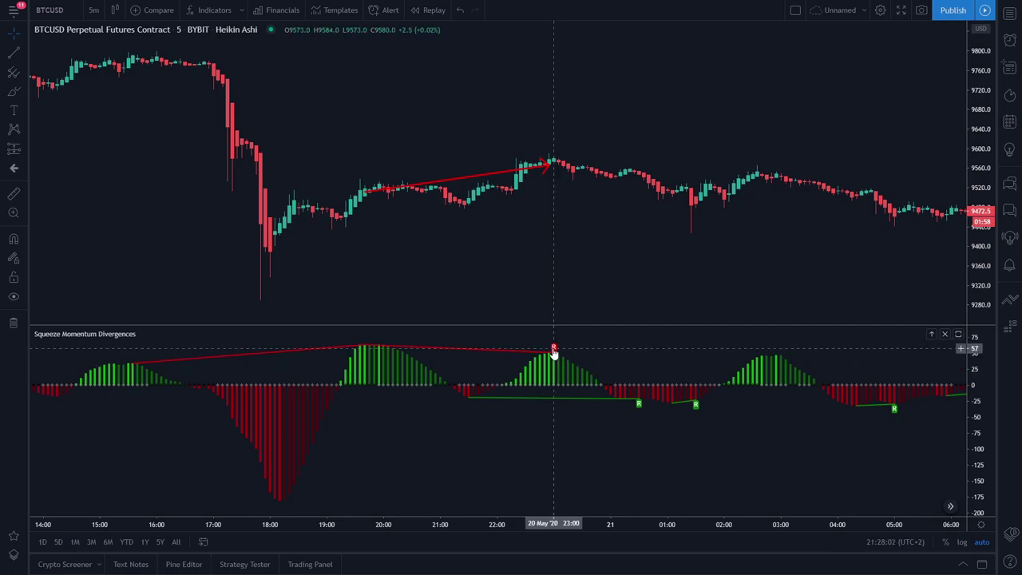
{"action": "left_click_drag", "start_coordinate": [666, 271], "coordinate": [506, 278]}
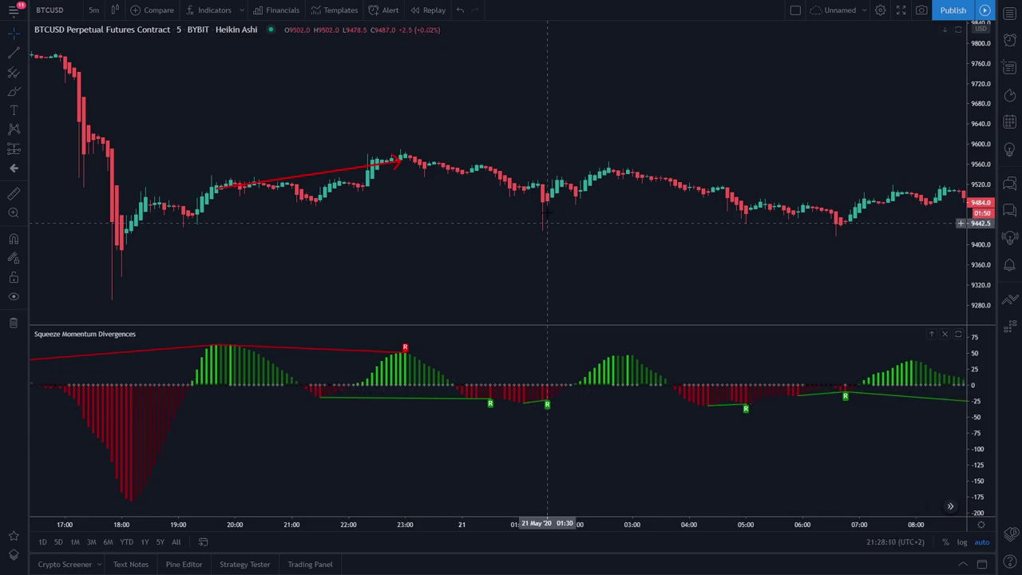
{"action": "left_click_drag", "start_coordinate": [599, 231], "coordinate": [369, 237]}
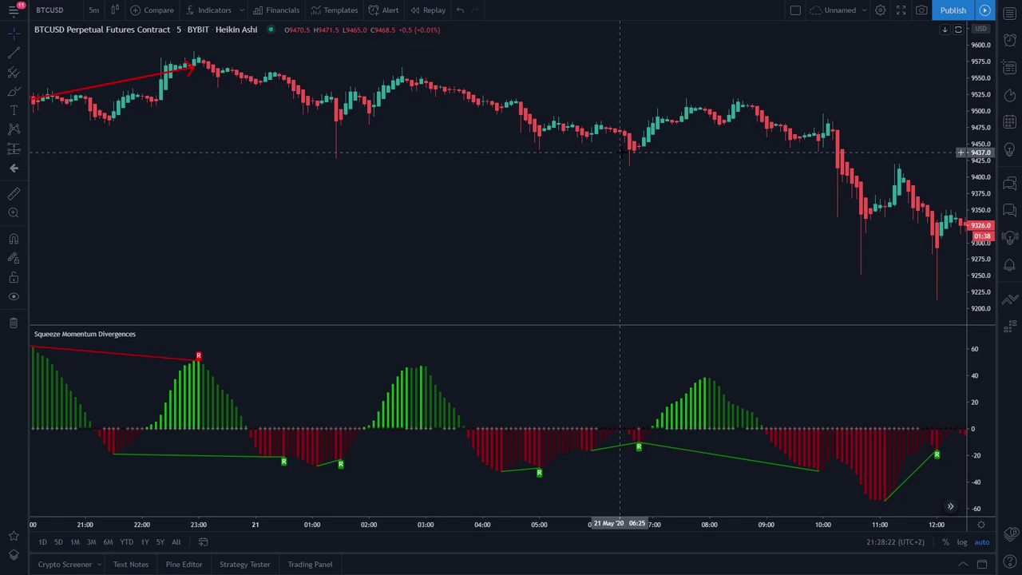
{"action": "left_click_drag", "start_coordinate": [620, 154], "coordinate": [440, 176]}
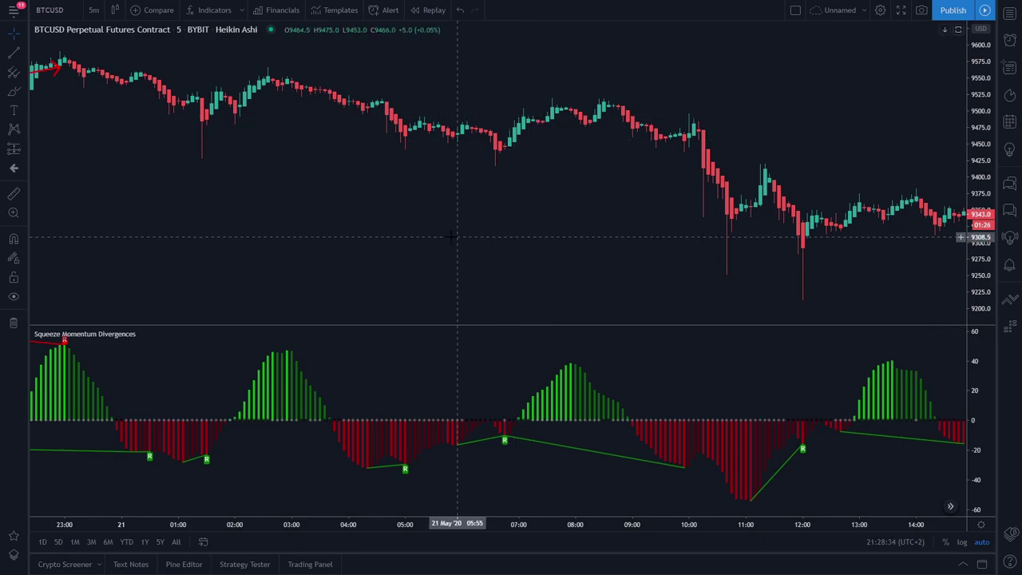
{"action": "scroll", "coordinate": [375, 230], "scroll_direction": "down", "scroll_amount": 3}
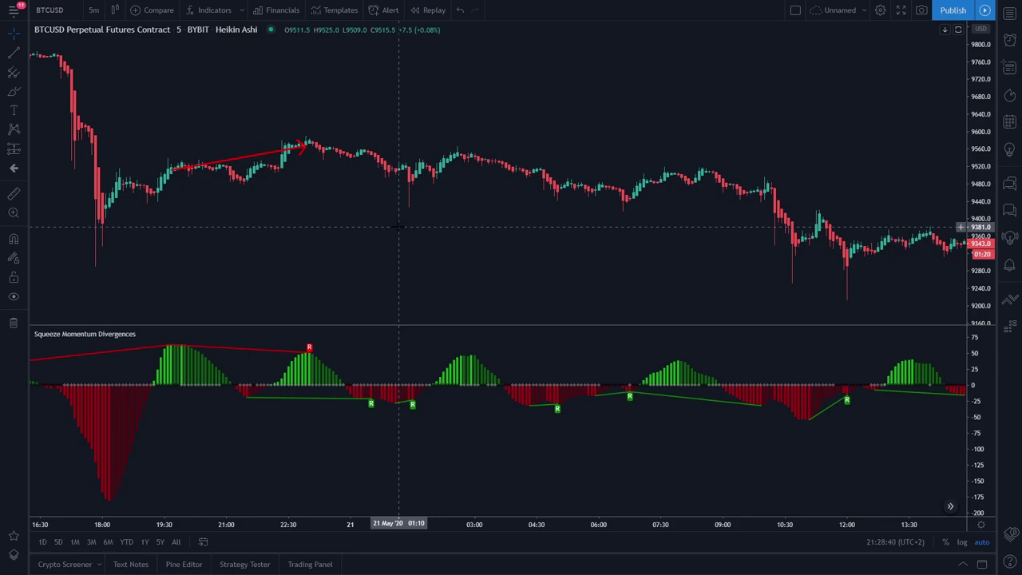
{"action": "scroll", "coordinate": [475, 274], "scroll_direction": "up", "scroll_amount": 3}
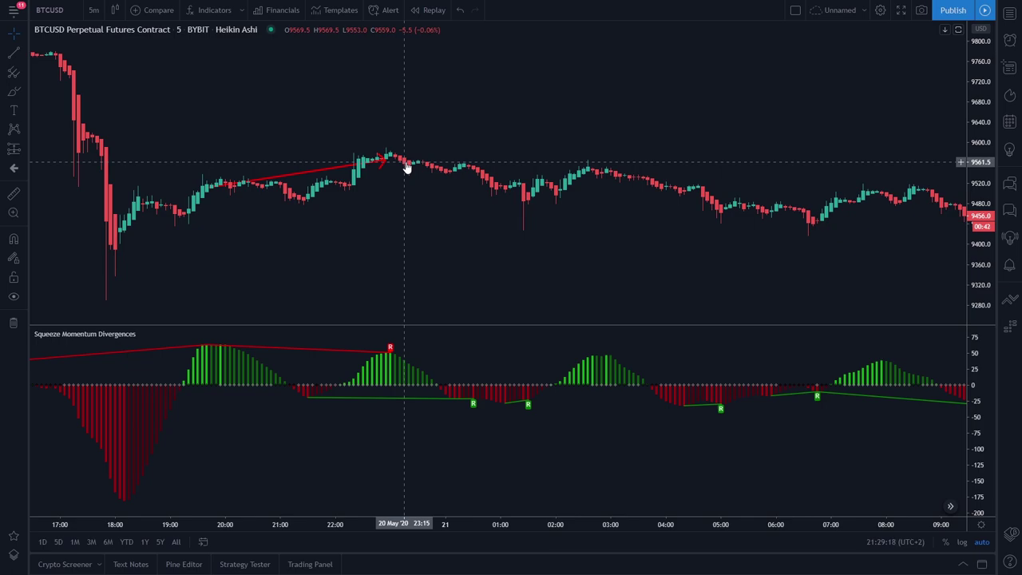
{"action": "scroll", "coordinate": [406, 165], "scroll_direction": "down", "scroll_amount": 2}
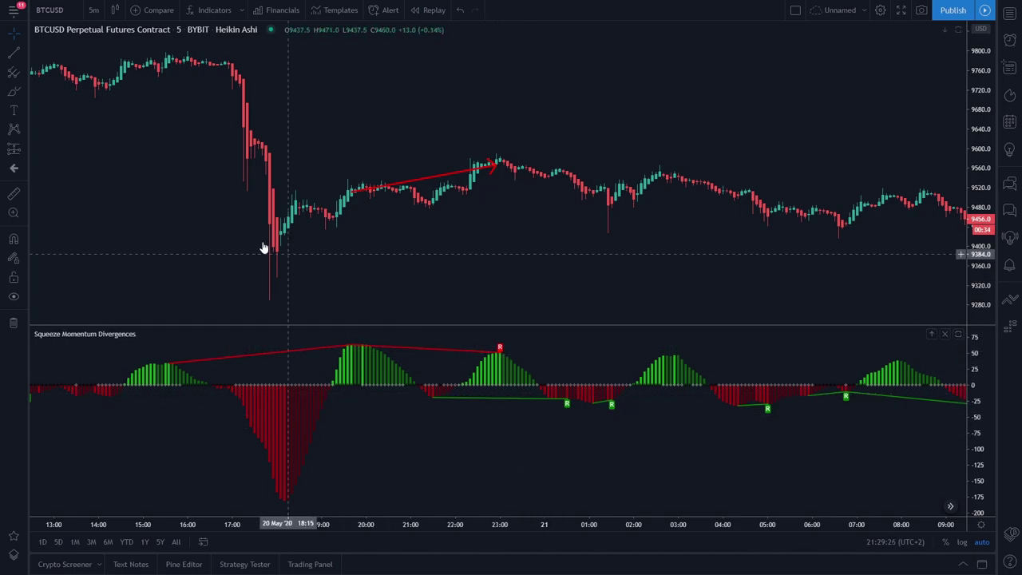
Step: Set BTCUSD to the 1-day interval with regular Candles instead of Heikin Ashi
{"action": "left_click", "coordinate": [93, 10]}
{"action": "left_click", "coordinate": [120, 344]}
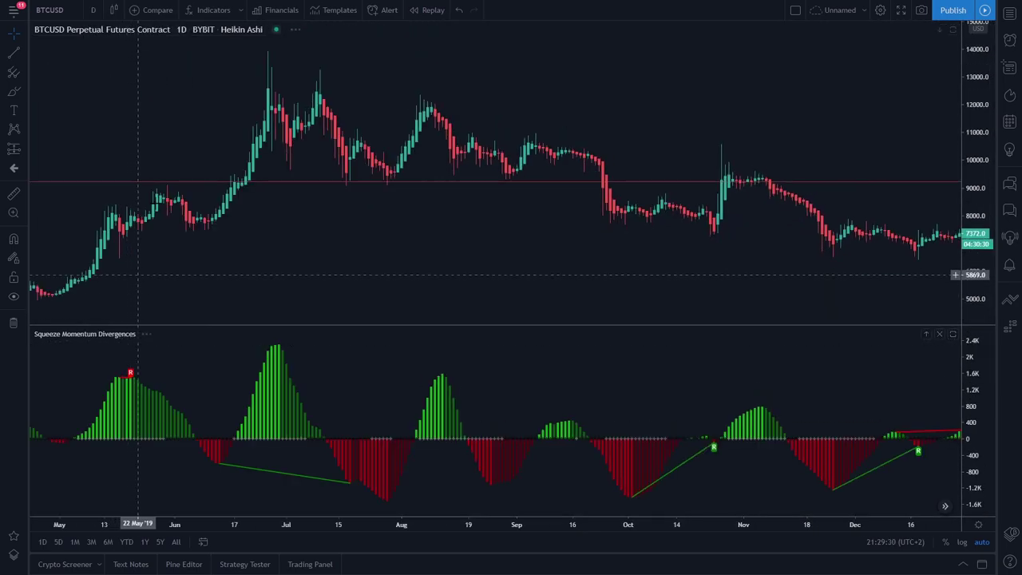
{"action": "left_click", "coordinate": [110, 13]}
{"action": "left_click", "coordinate": [139, 56]}
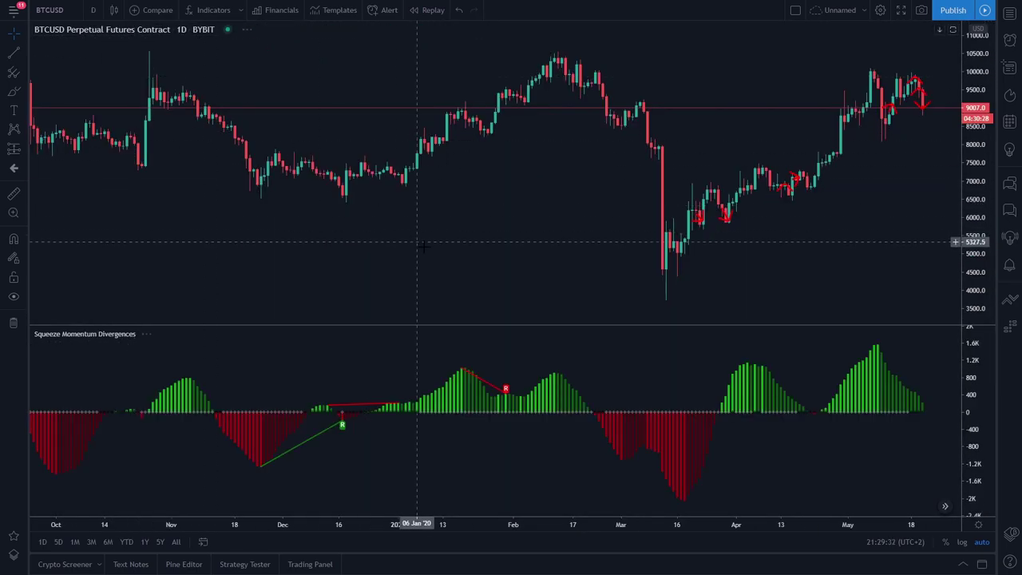
Step: Remove the red drawings from the daily chart and start bar replay mode
{"action": "left_click_drag", "start_coordinate": [345, 251], "coordinate": [520, 233]}
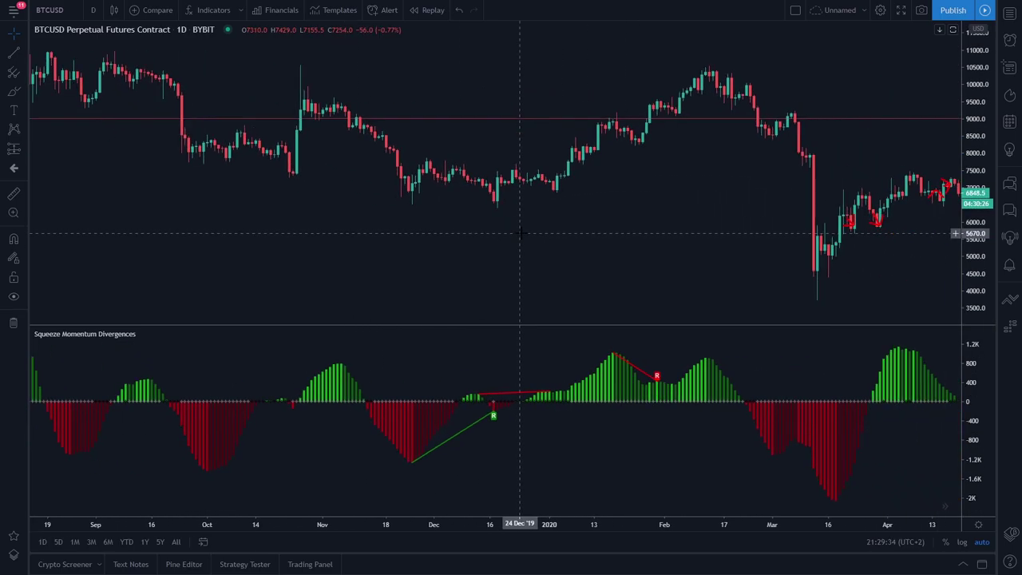
{"action": "right_click", "coordinate": [521, 246]}
{"action": "left_click", "coordinate": [570, 429]}
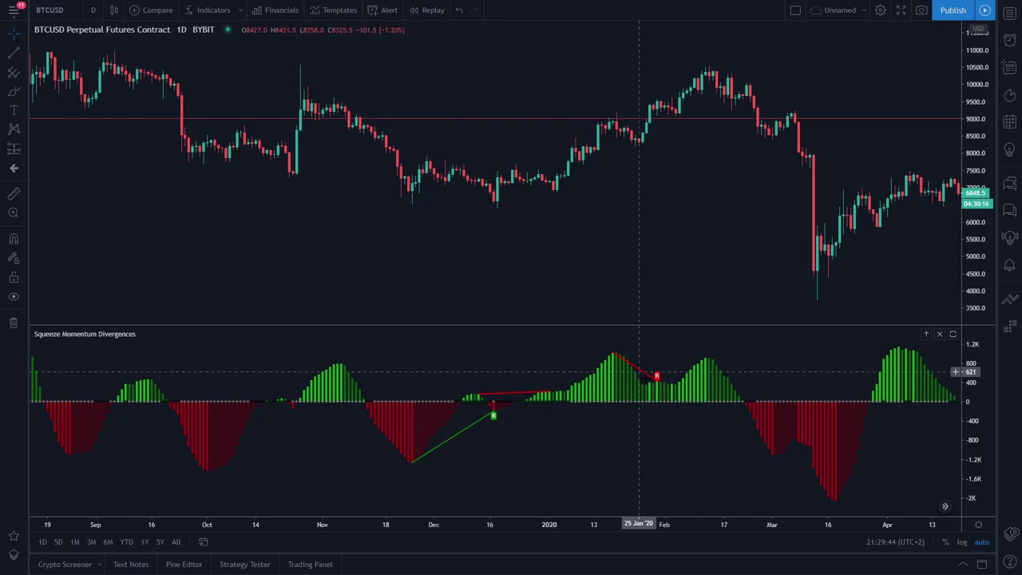
{"action": "left_click", "coordinate": [429, 10]}
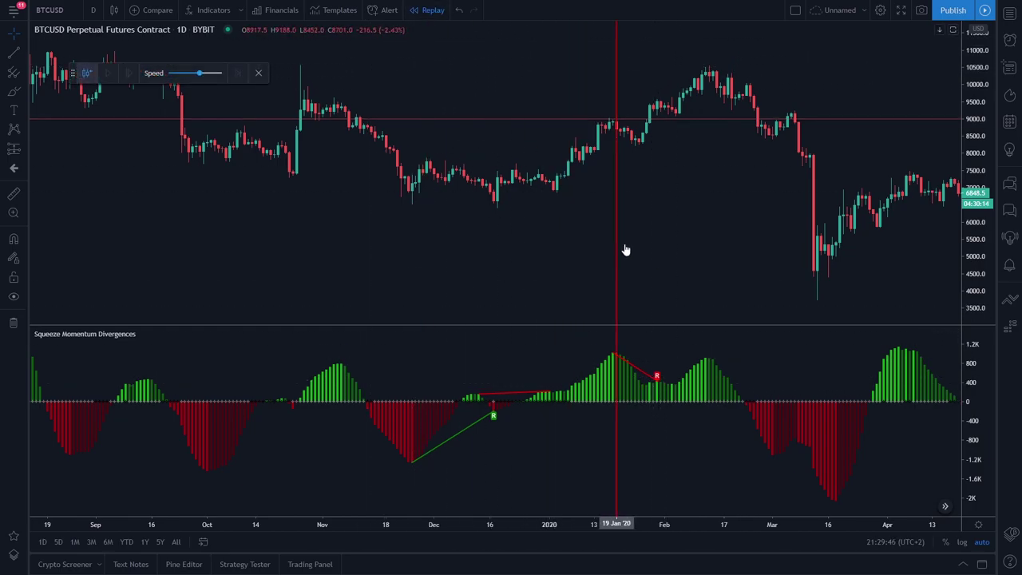
Step: Replay daily bars from late January 2020 into early February, then pause
{"action": "left_click", "coordinate": [655, 259]}
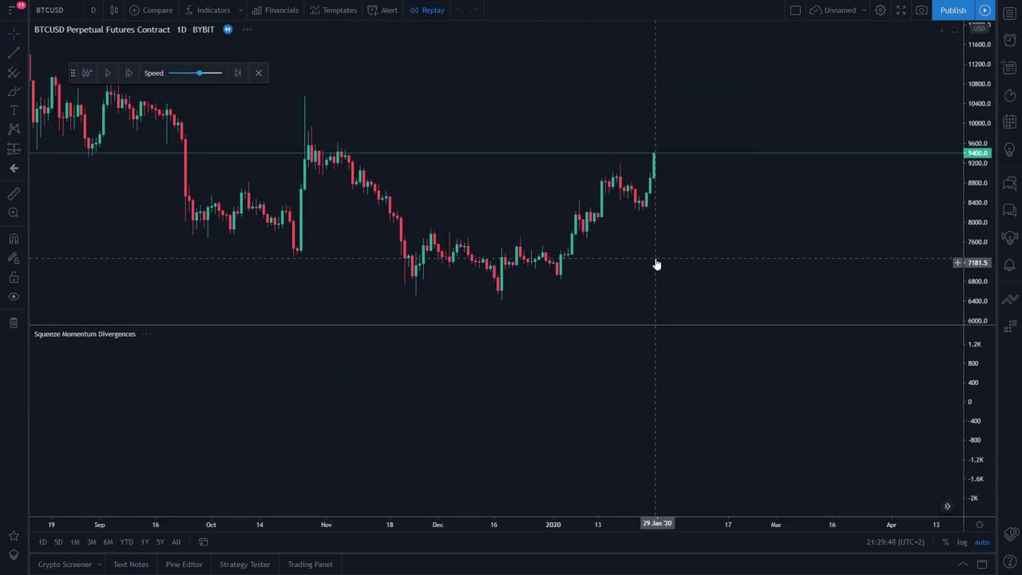
{"action": "left_click", "coordinate": [107, 73]}
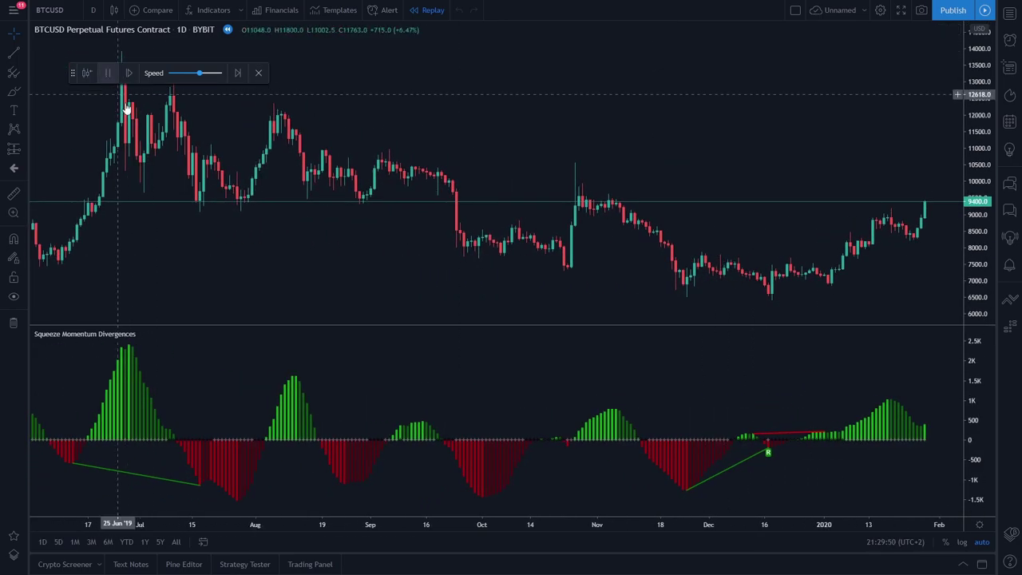
{"action": "left_click_drag", "start_coordinate": [468, 239], "coordinate": [338, 240]}
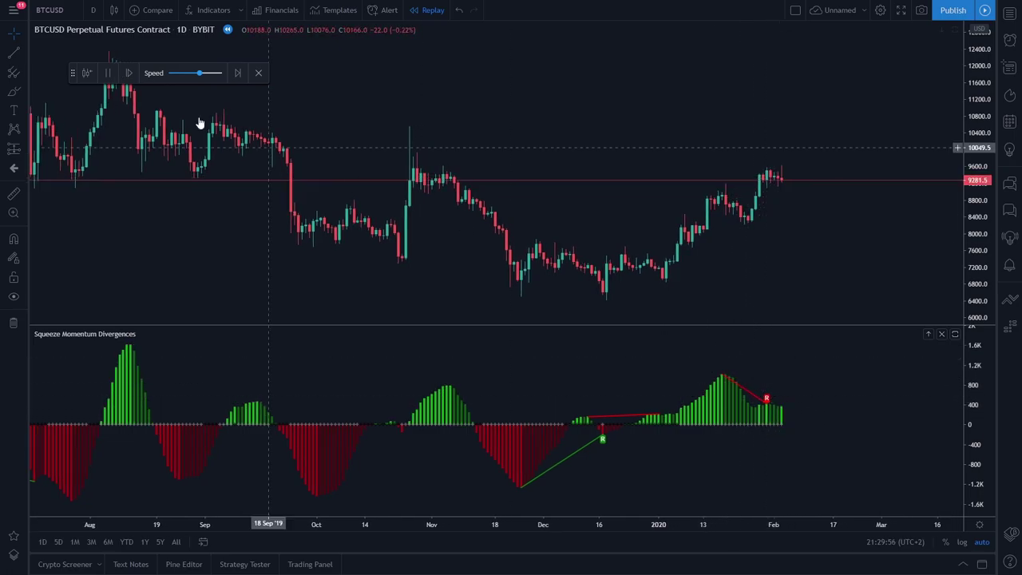
{"action": "left_click", "coordinate": [108, 73]}
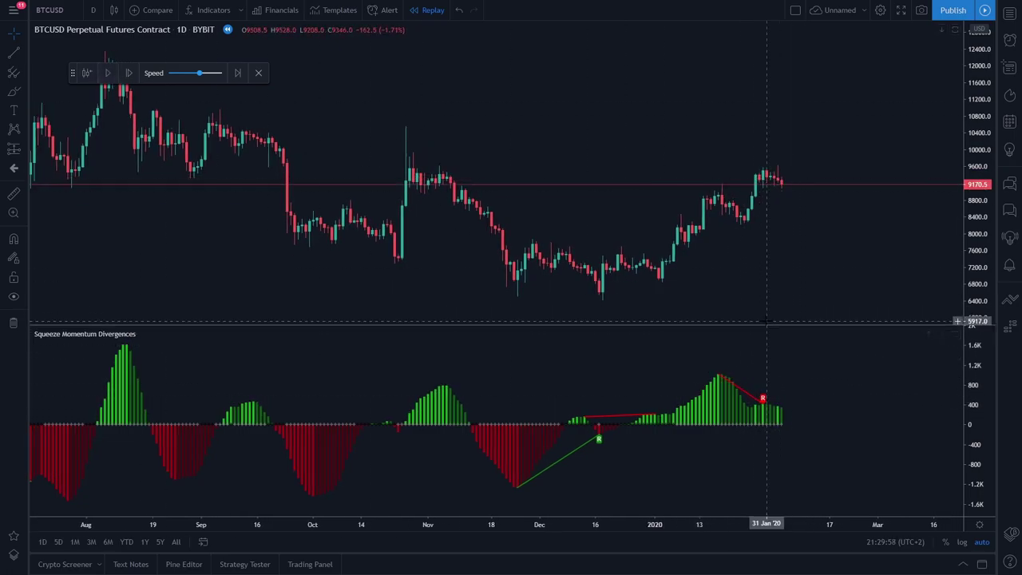